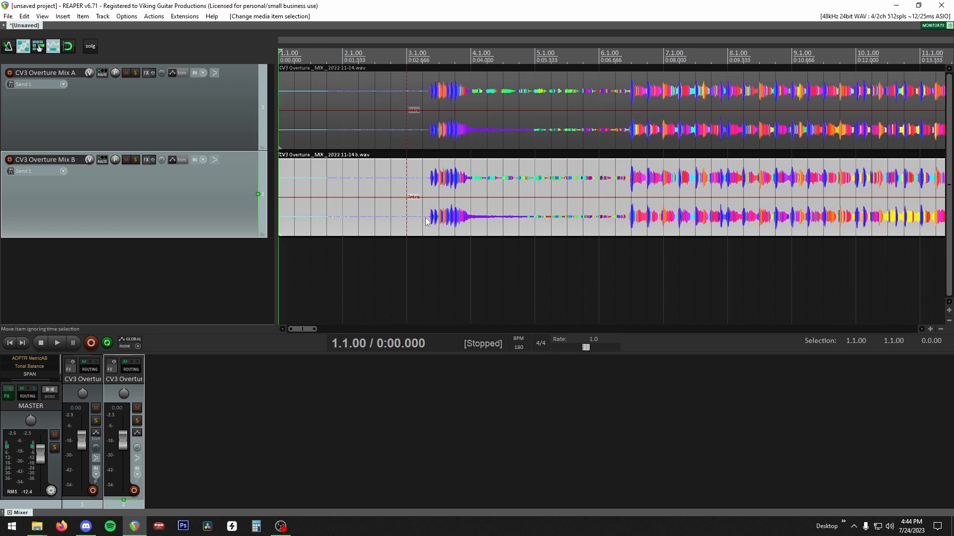
Step: Compare the Mix A and Mix B waveforms around the start of Verse 1 and across the whole song
click(433, 213)
scroll(434, 213, down, 6)
click(472, 217)
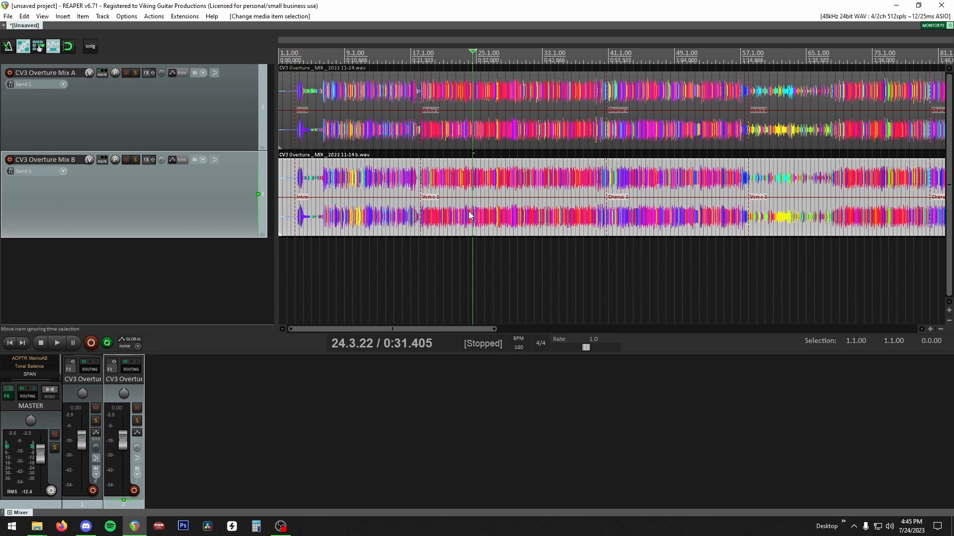
scroll(472, 216, down, 2)
click(379, 213)
scroll(380, 212, up, 6)
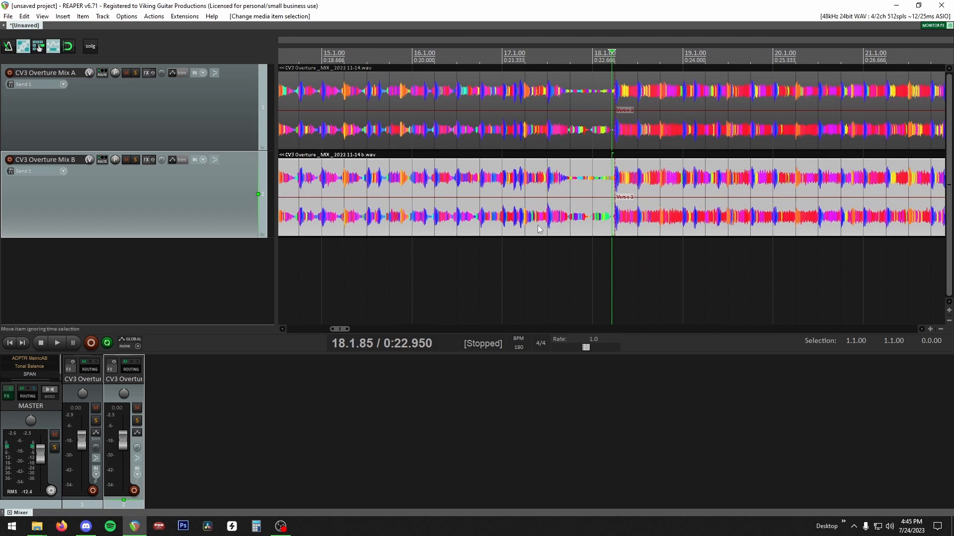
click(614, 134)
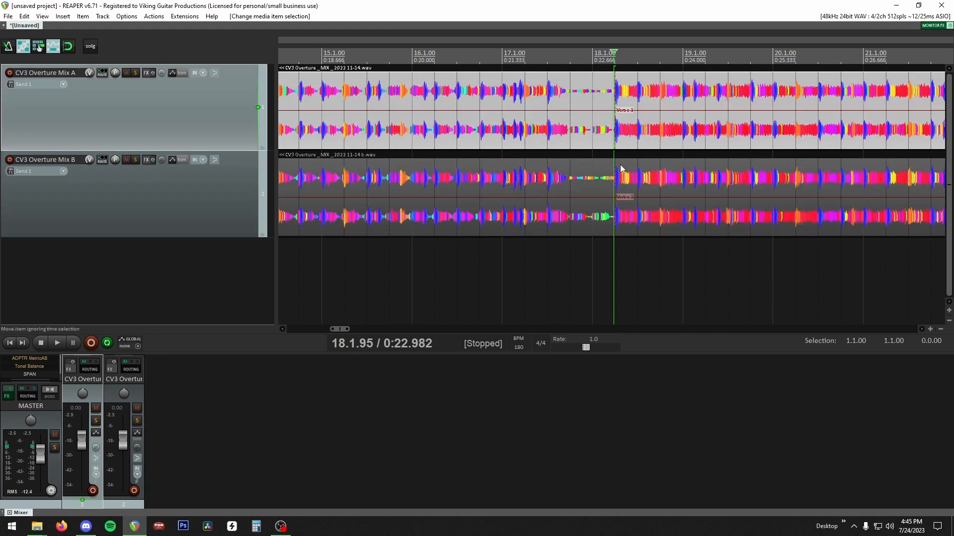
scroll(619, 196, down, 5)
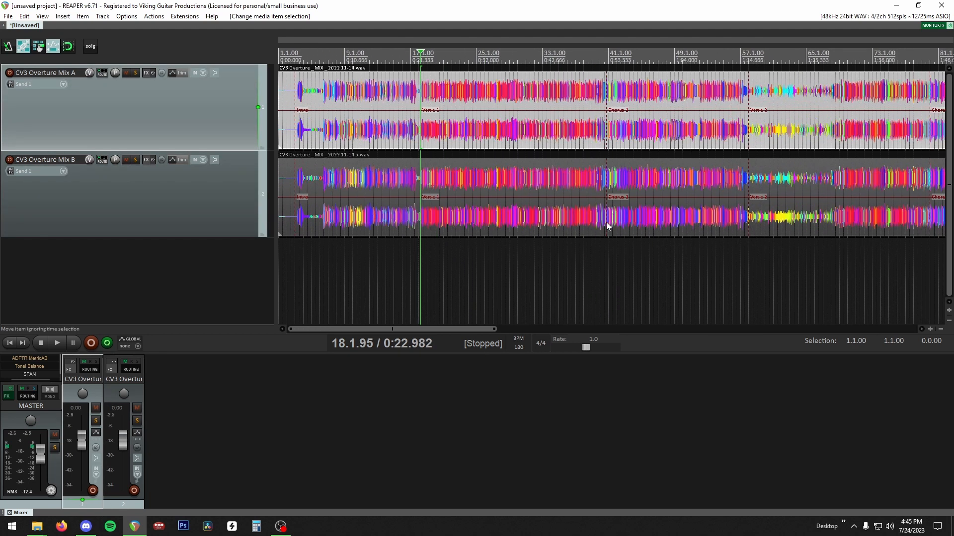
scroll(561, 214, down, 2)
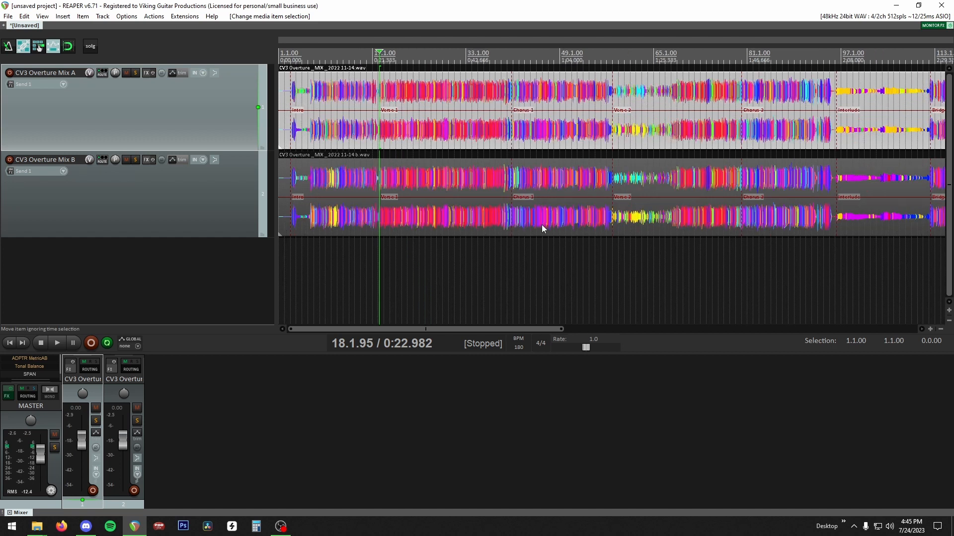
scroll(540, 226, down, 2)
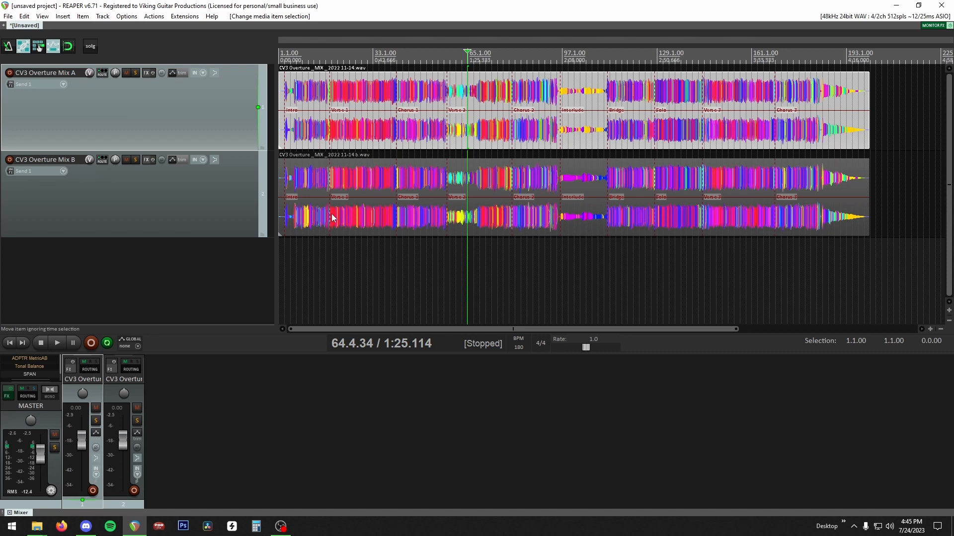
click(330, 130)
Step: Add a new track below Mix B and send both the Mix A and Mix B tracks to it
double_click(219, 258)
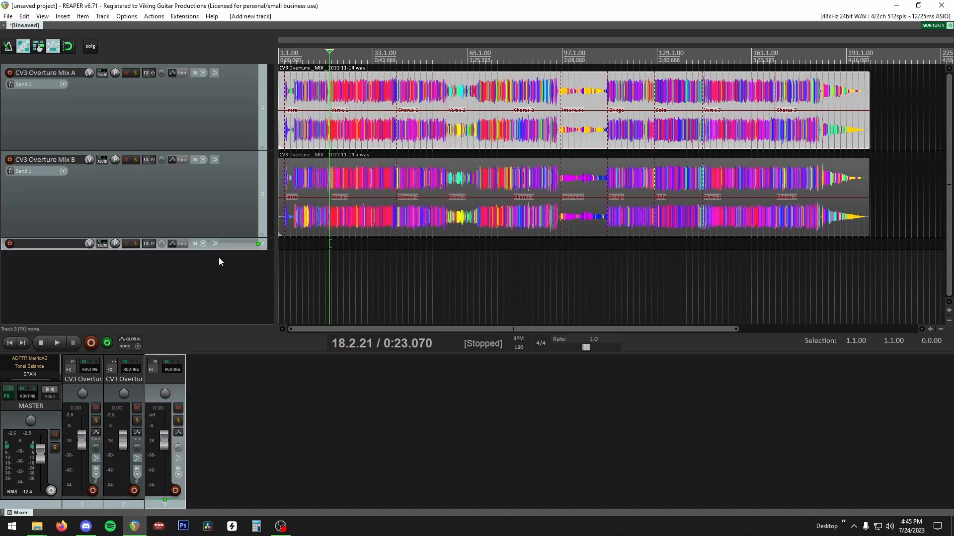
drag(226, 249, 230, 274)
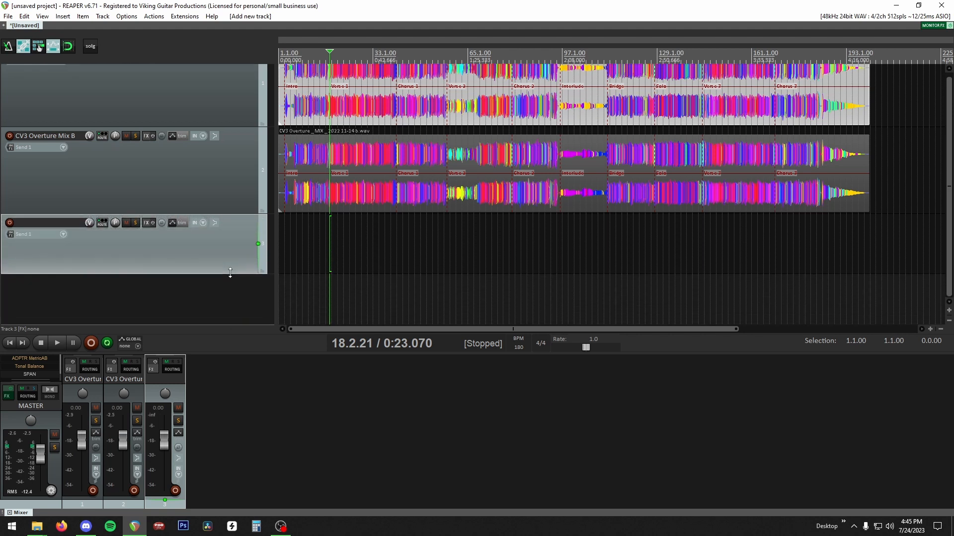
scroll(1, 198, up, 2)
click(131, 119)
ctrl+click(214, 220)
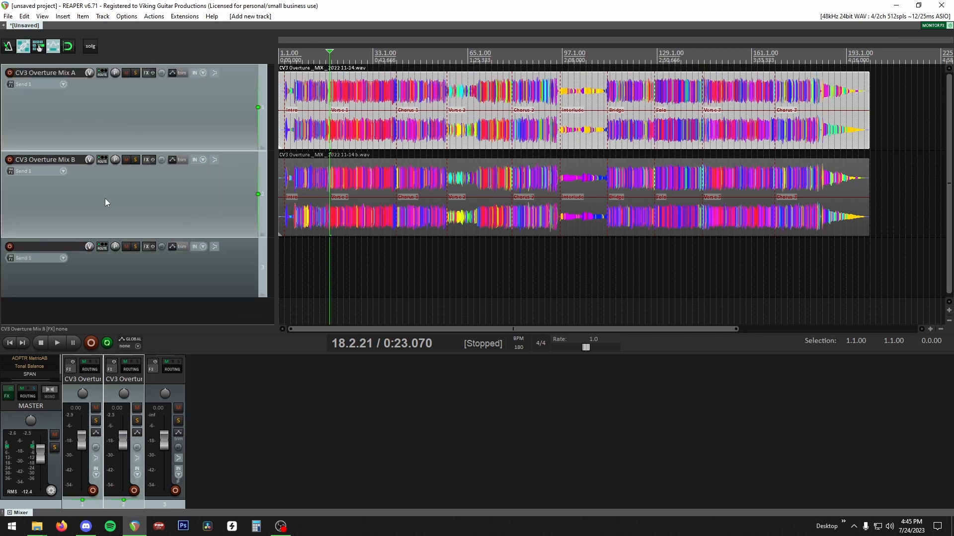
click(102, 246)
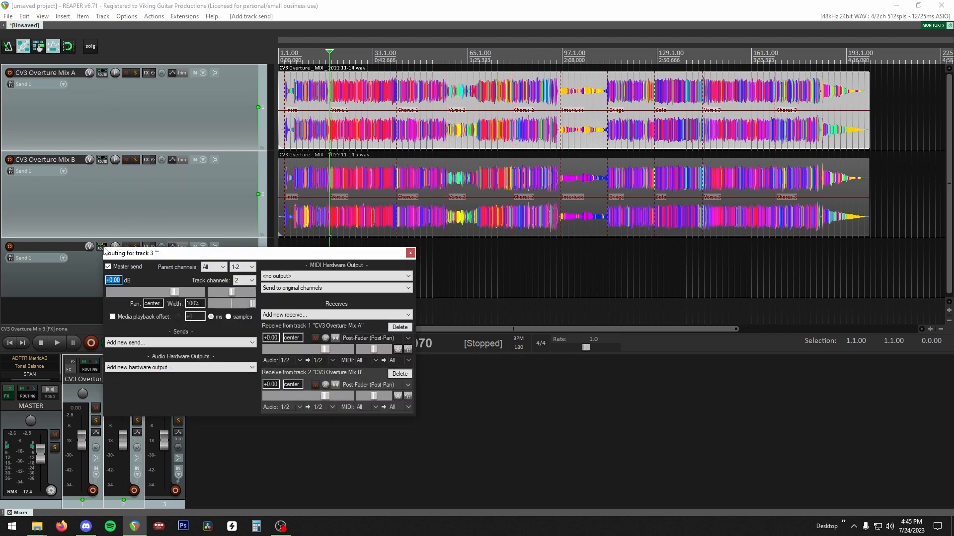
click(410, 253)
Step: Name the new third track SUM
click(152, 271)
double_click(54, 245)
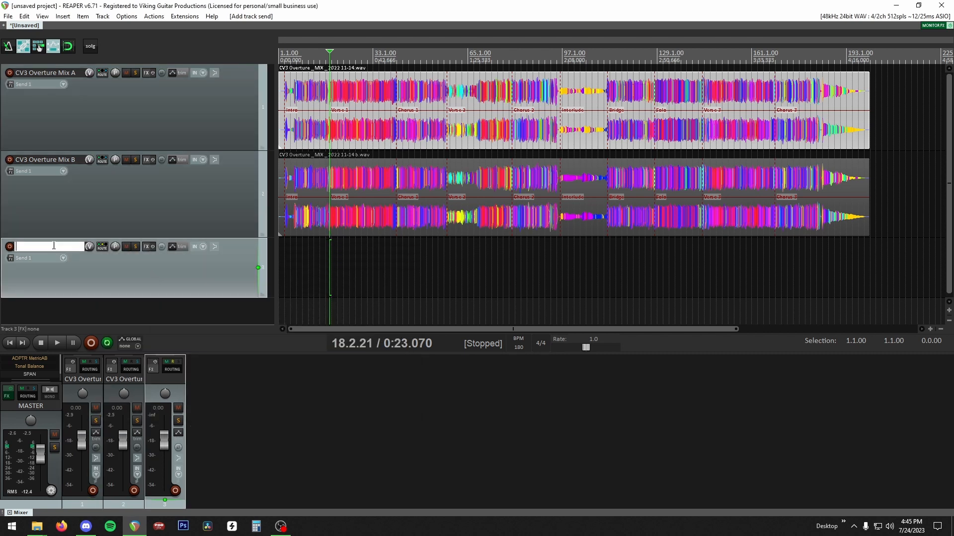
text(SUM)
key(Return)
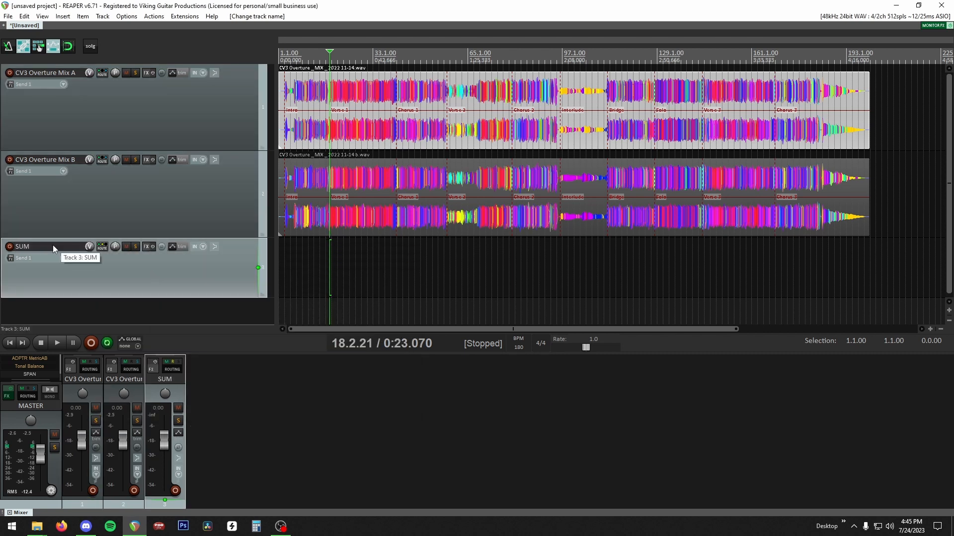
Step: Invert the phase of the CV3 Overture Mix B track
click(142, 195)
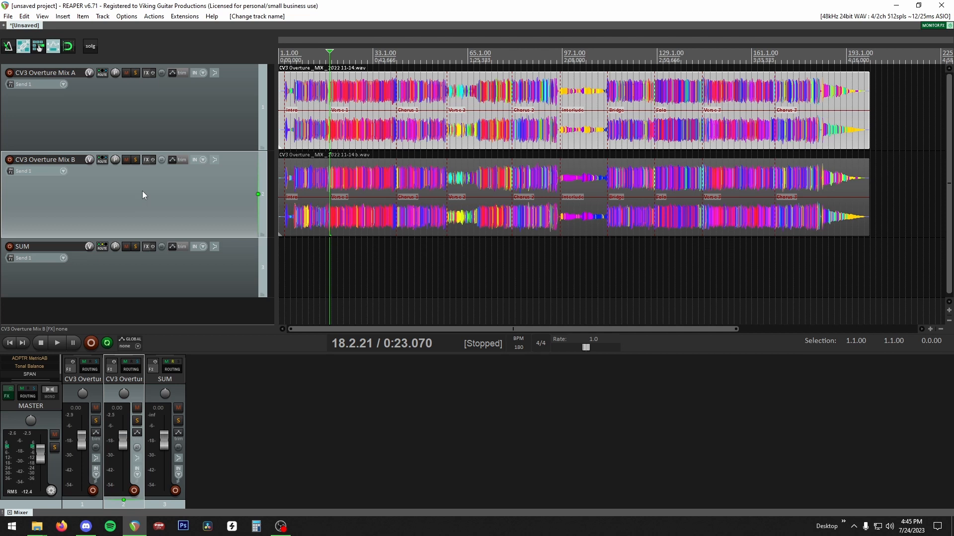
click(160, 161)
scroll(620, 241, up, 10)
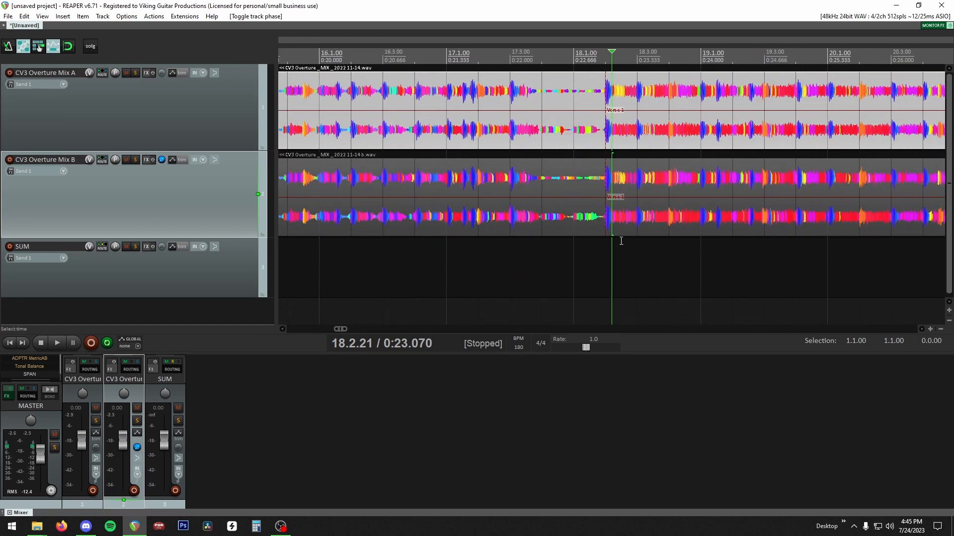
scroll(621, 241, down, 10)
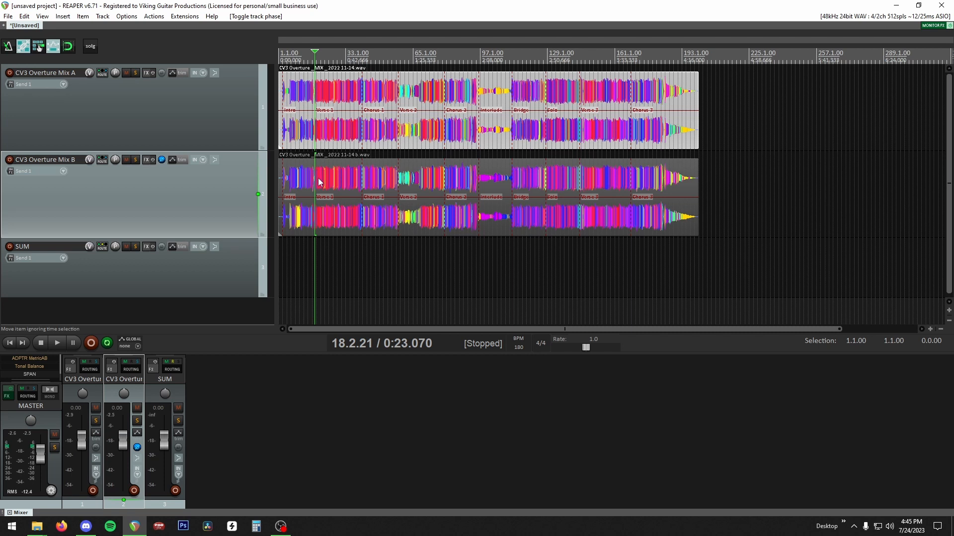
scroll(367, 201, up, 5)
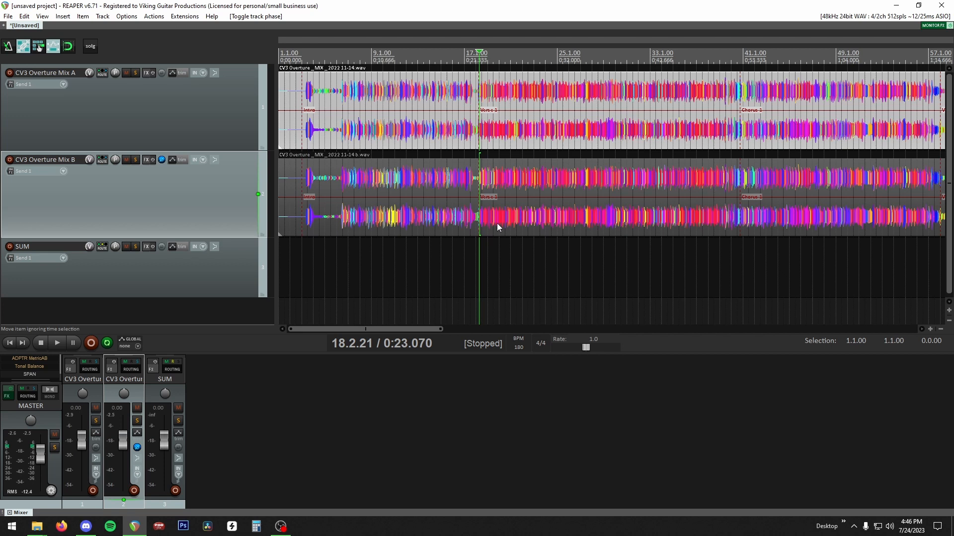
Step: Mute the SUM track and play a few seconds of both mixes from the start of Verse 1
scroll(497, 223, down, 3)
click(126, 246)
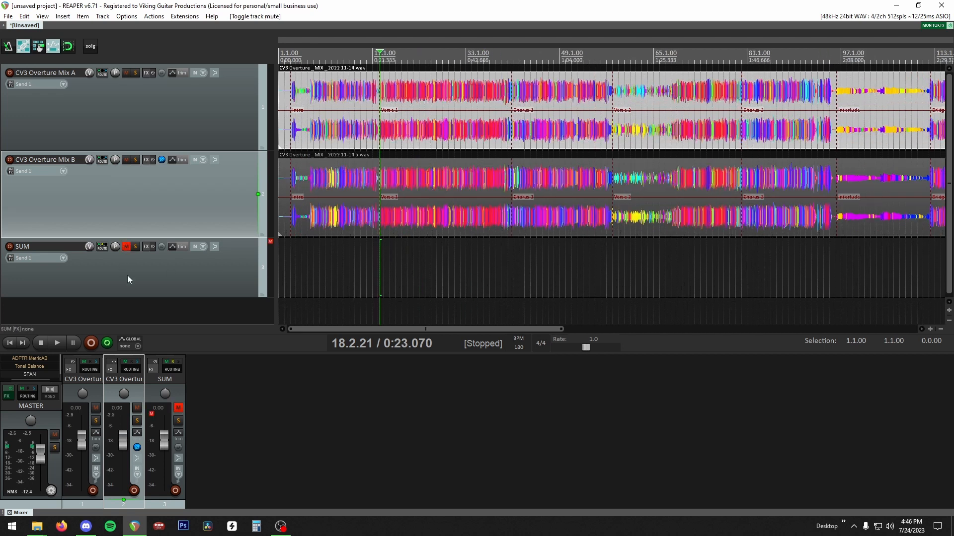
click(128, 277)
click(160, 88)
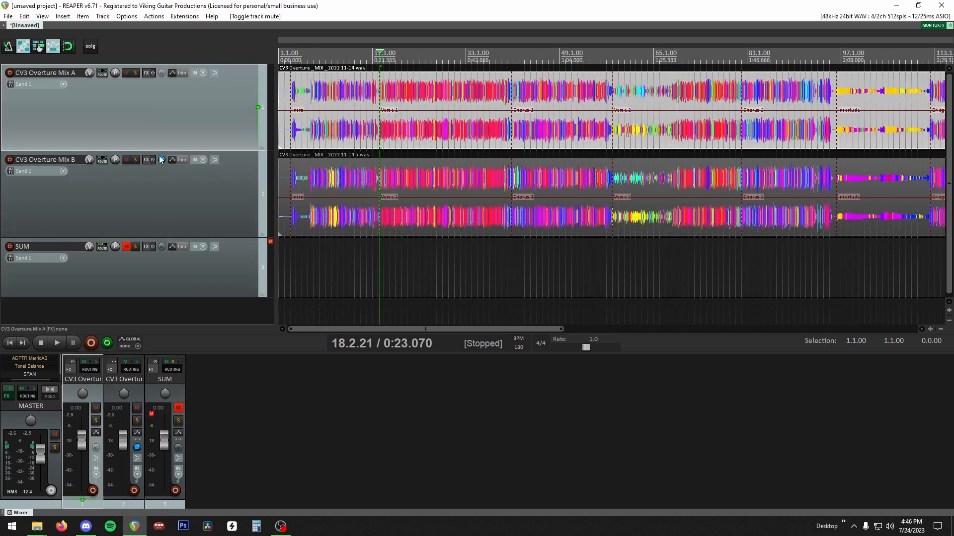
click(172, 171)
click(192, 138)
scroll(458, 273, up, 5)
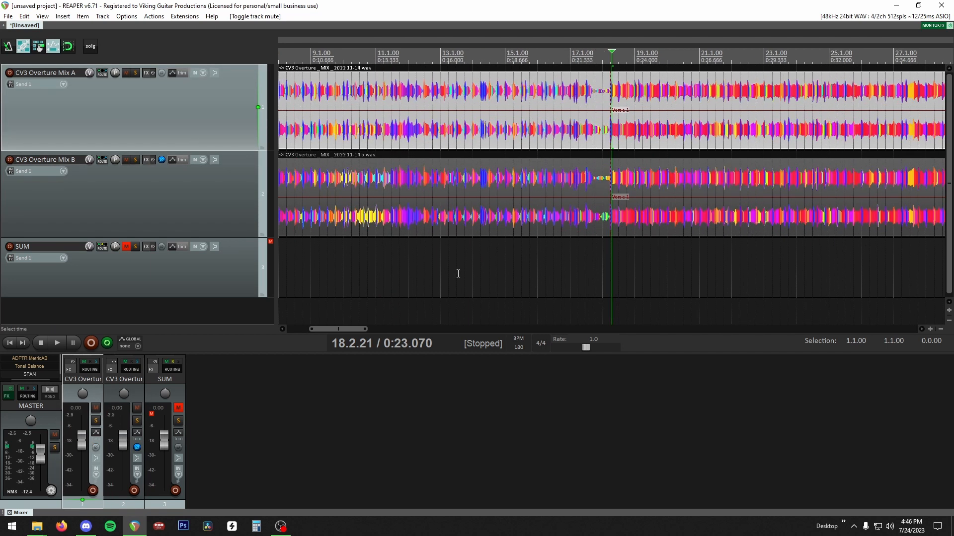
key(space)
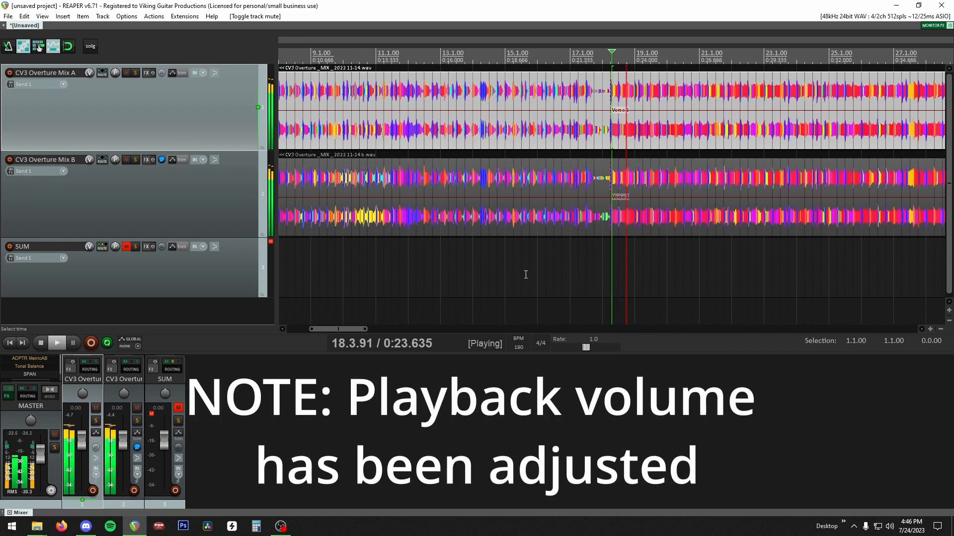
scroll(525, 275, down, 4)
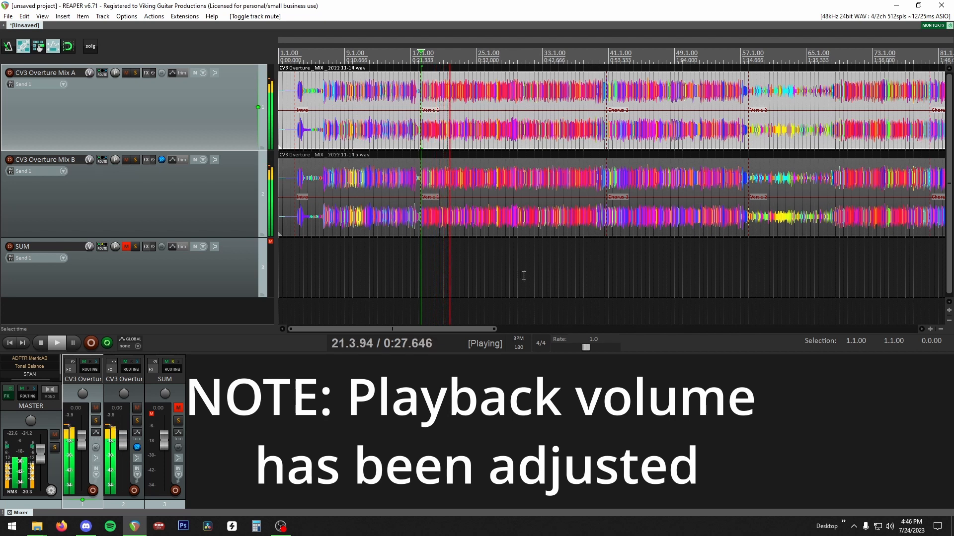
key(space)
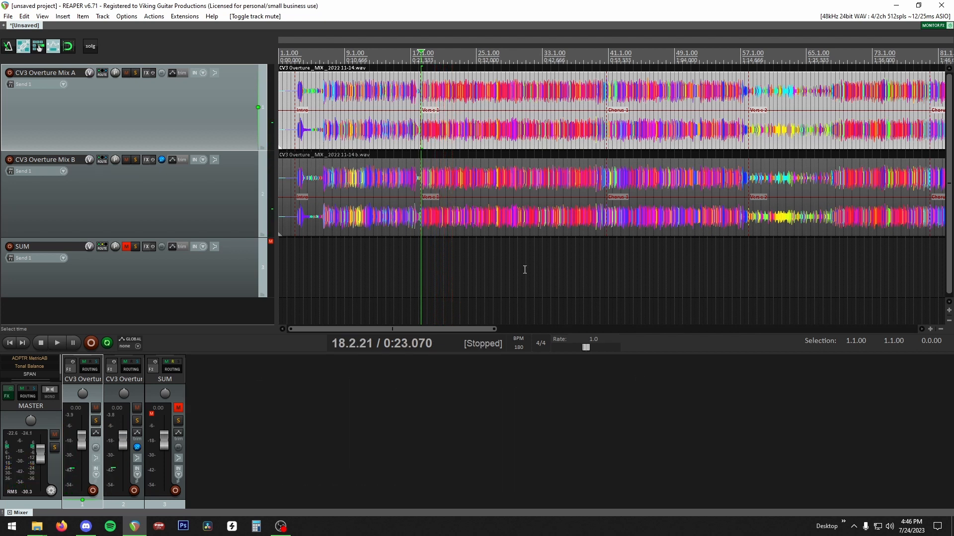
Step: Place the edit cursor at the start of Verse 1 and unmute the SUM track
click(420, 220)
scroll(515, 230, up, 5)
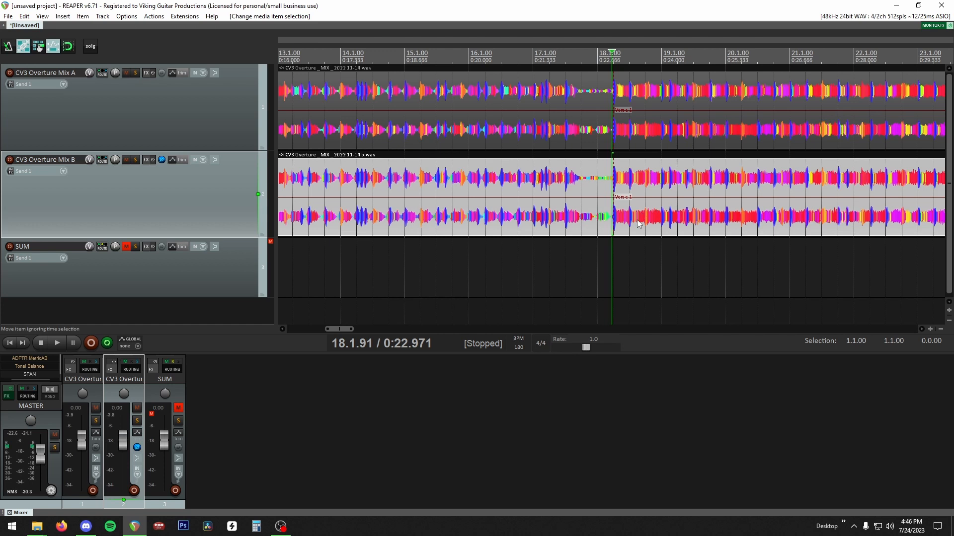
scroll(636, 219, down, 6)
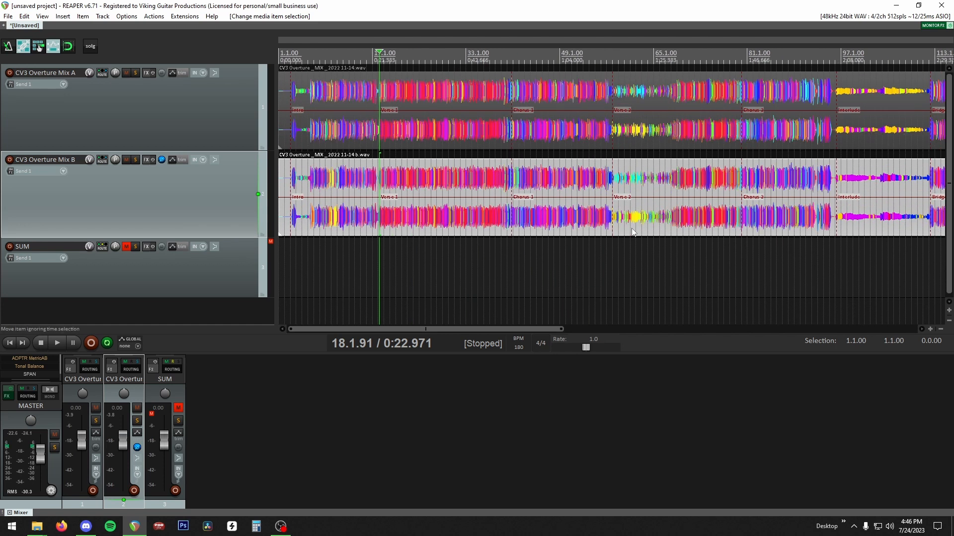
scroll(610, 227, down, 2)
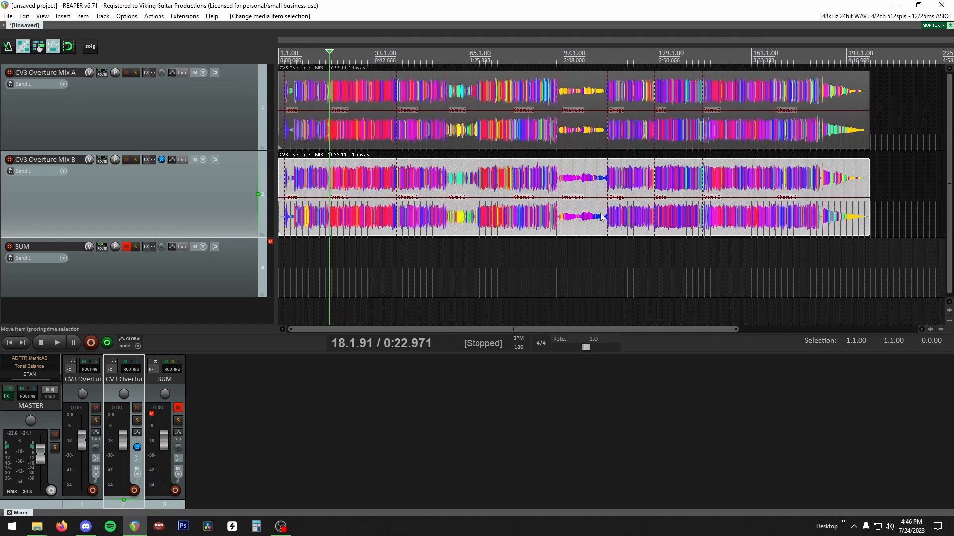
click(130, 252)
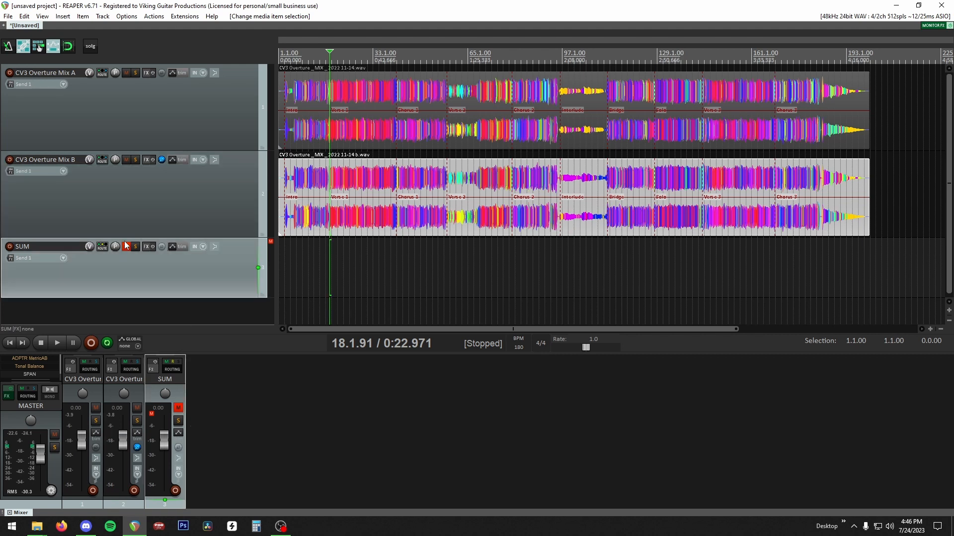
click(127, 245)
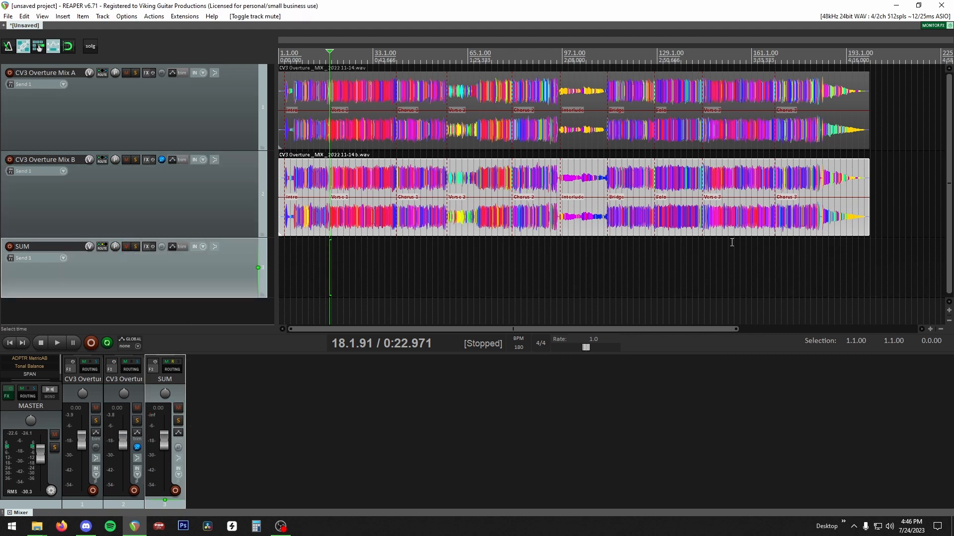
Step: Render the SUM track to a stereo stem track
click(193, 124)
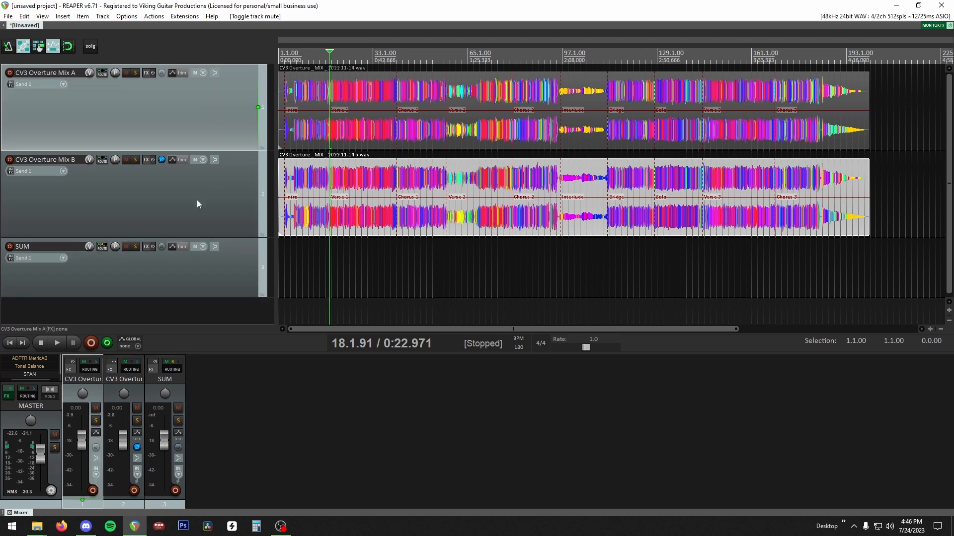
click(198, 197)
click(195, 277)
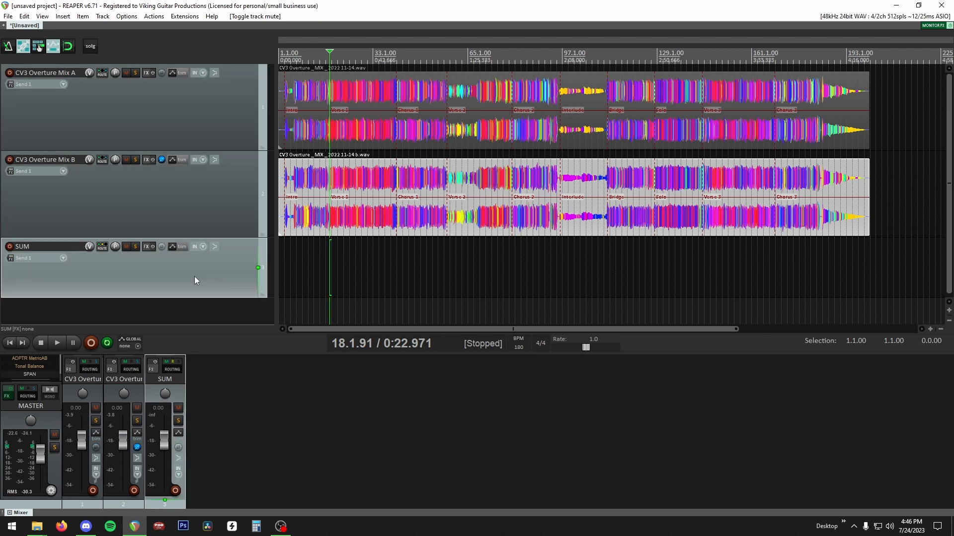
right_click(120, 270)
mouse_move(148, 311)
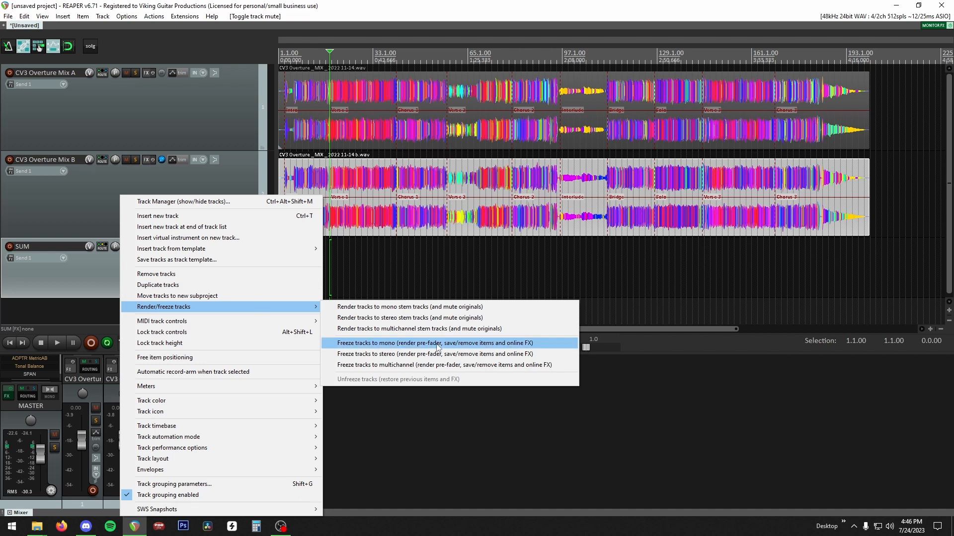
click(440, 318)
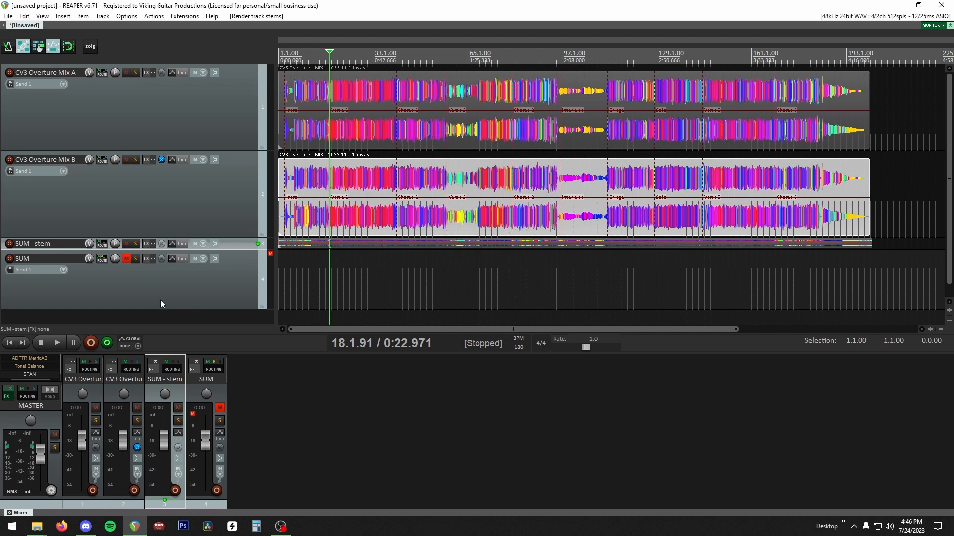
Step: Delete the original SUM track, keeping the rendered stem track
click(161, 303)
key(Delete)
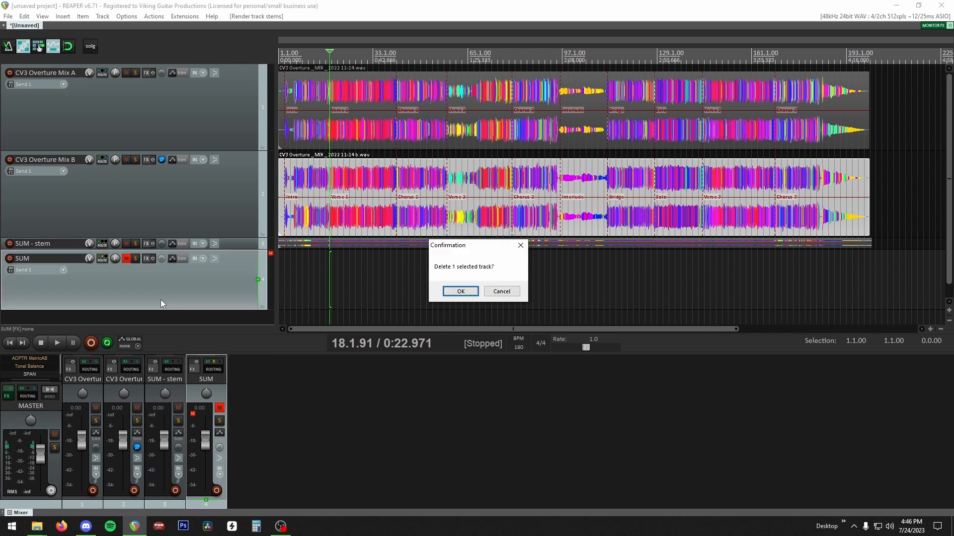
key(Return)
Step: Mute the Mix A and Mix B tracks together
click(194, 174)
shift+click(179, 122)
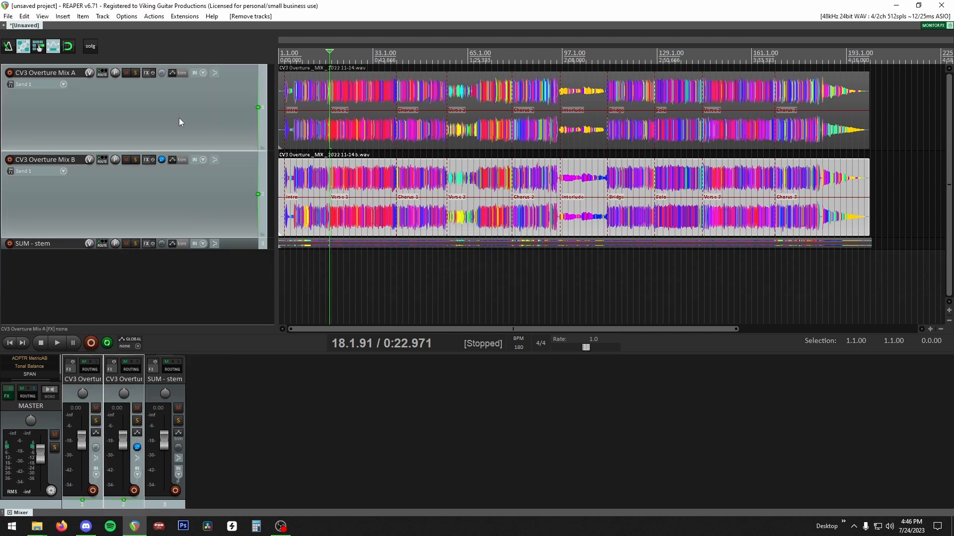
click(125, 73)
Step: Collapse all track heights and enlarge the SUM - stem track to fill the arrange view
key(grave)
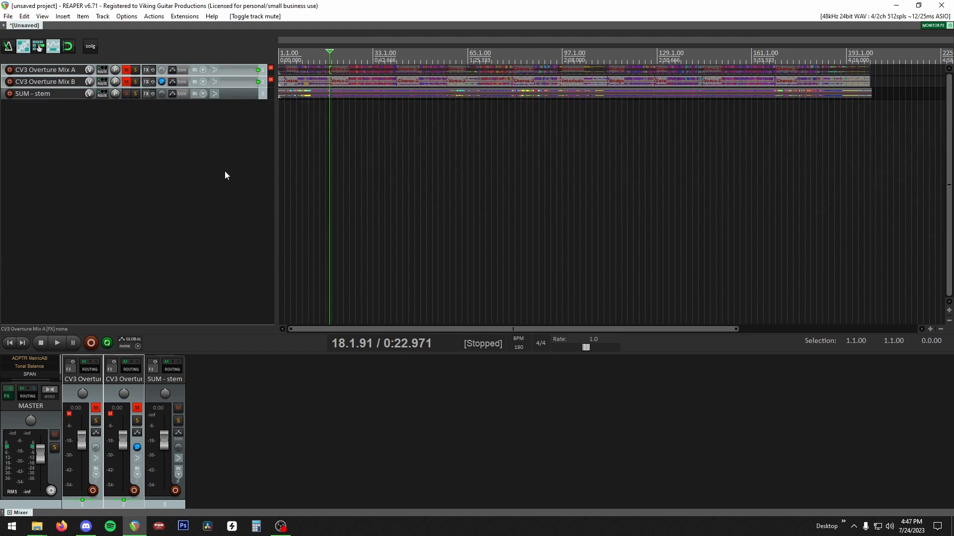
click(238, 94)
key(shift+grave)
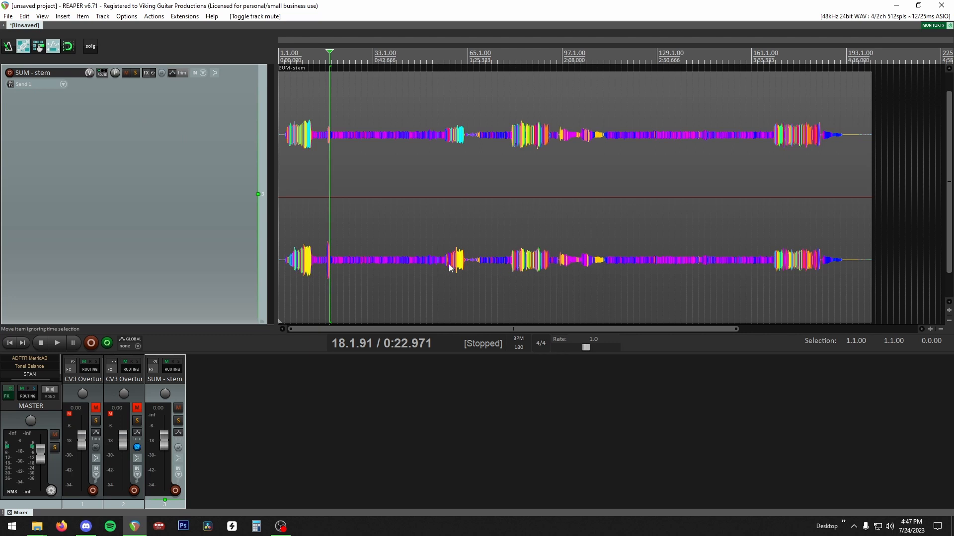
Step: Select the SUM - stem item and return the edit cursor to the start of the project
click(302, 265)
scroll(501, 263, up, 5)
scroll(501, 264, down, 5)
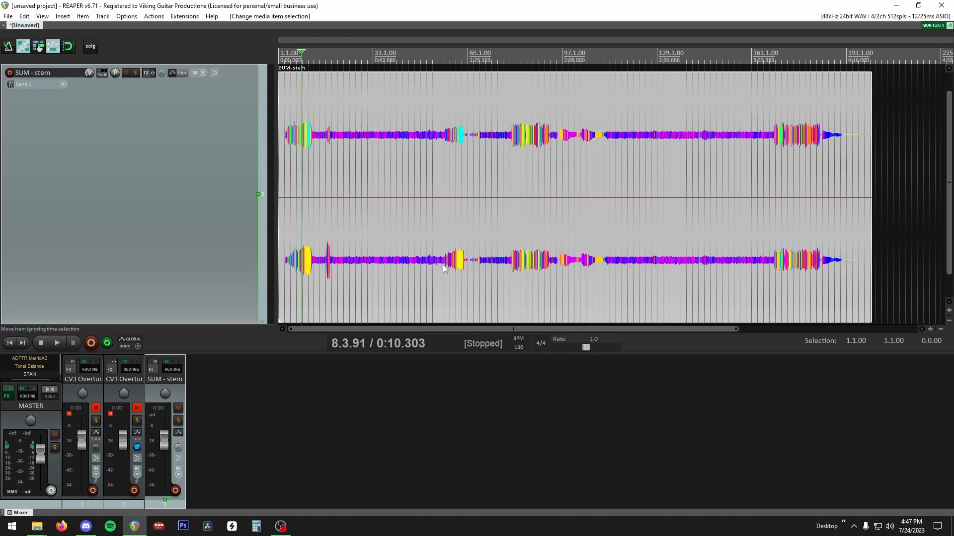
scroll(2, 200, up, 2)
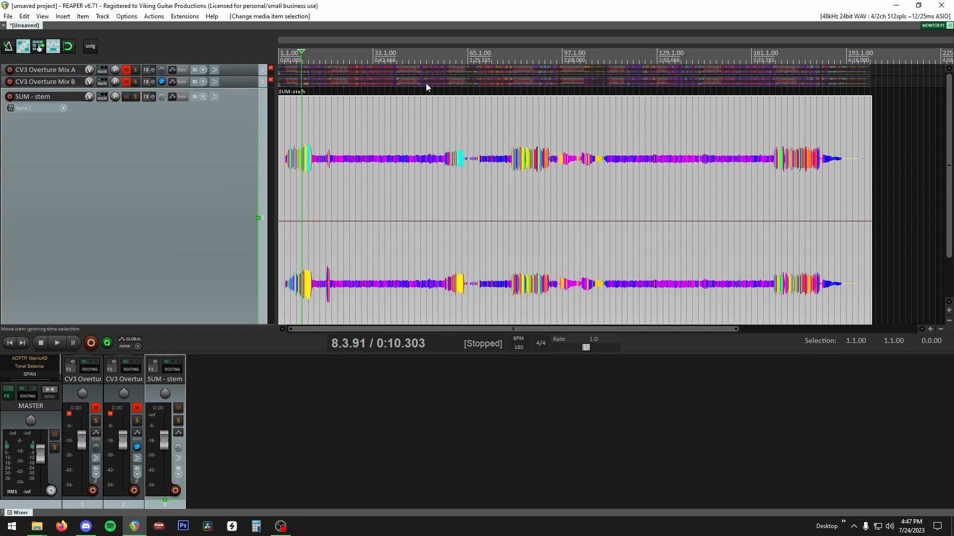
drag(426, 91, 445, 62)
click(377, 199)
key(Home)
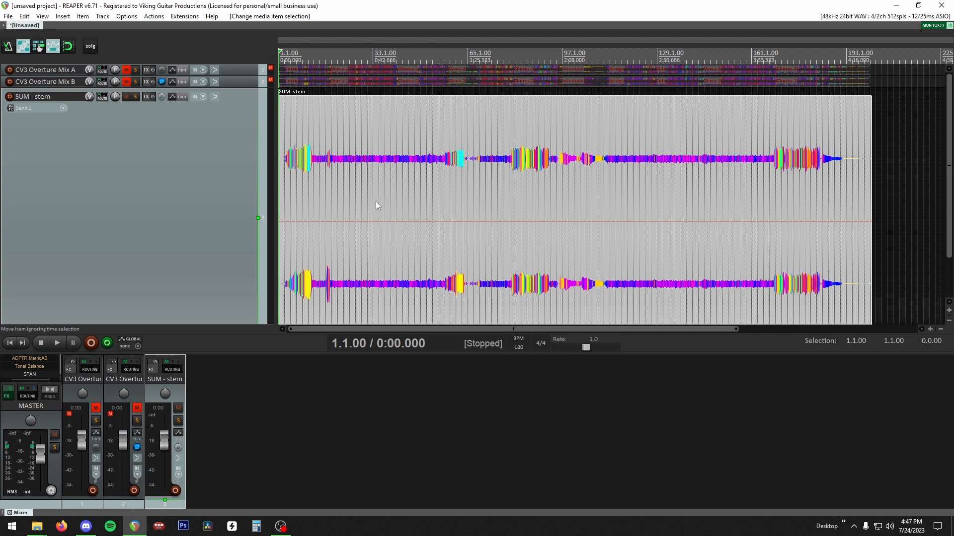
Step: Audition the first loud section of the SUM - stem from just before its start, and stop playback partway through
click(287, 180)
scroll(390, 198, up, 5)
click(314, 170)
key(space)
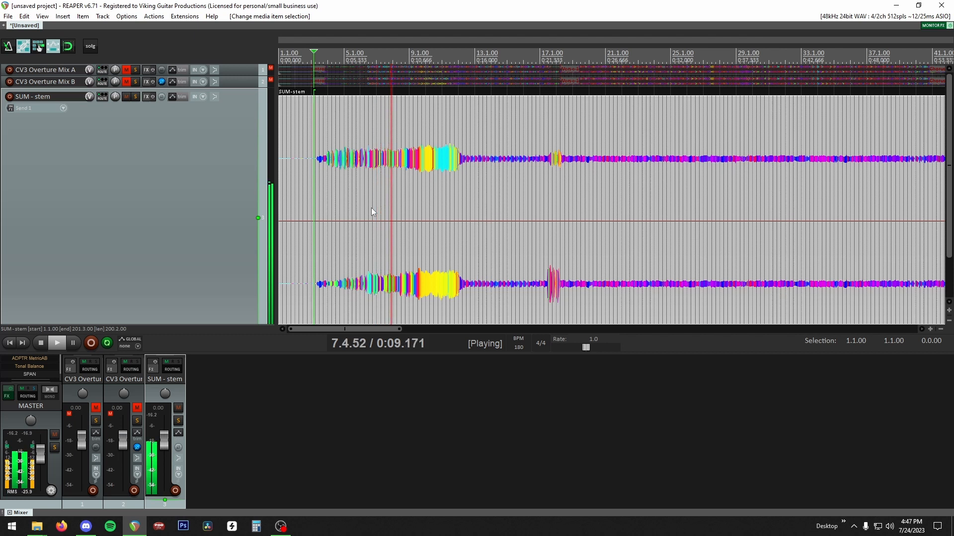
key(space)
Step: Audition a short piece of the quiet passage following the intro of the SUM - stem, starting at about 0:27
click(340, 187)
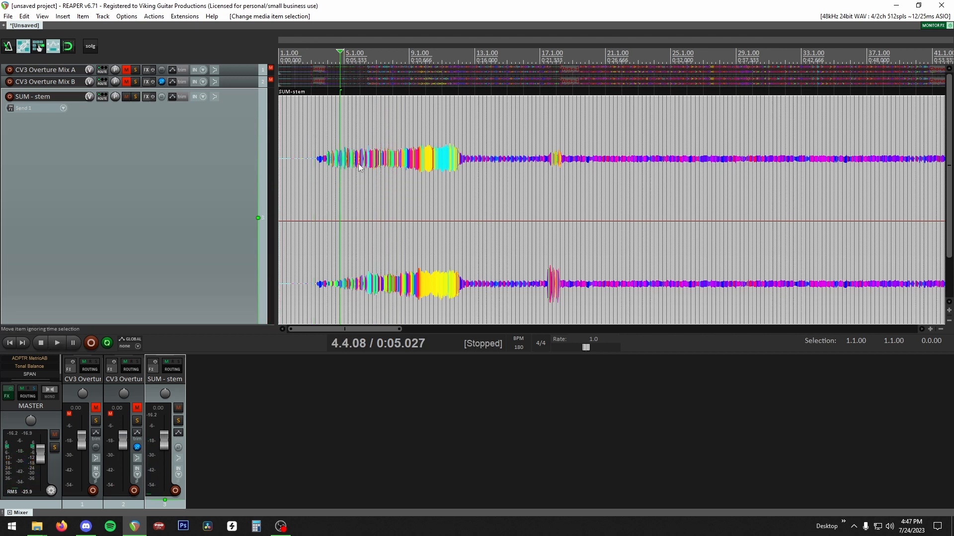
click(376, 185)
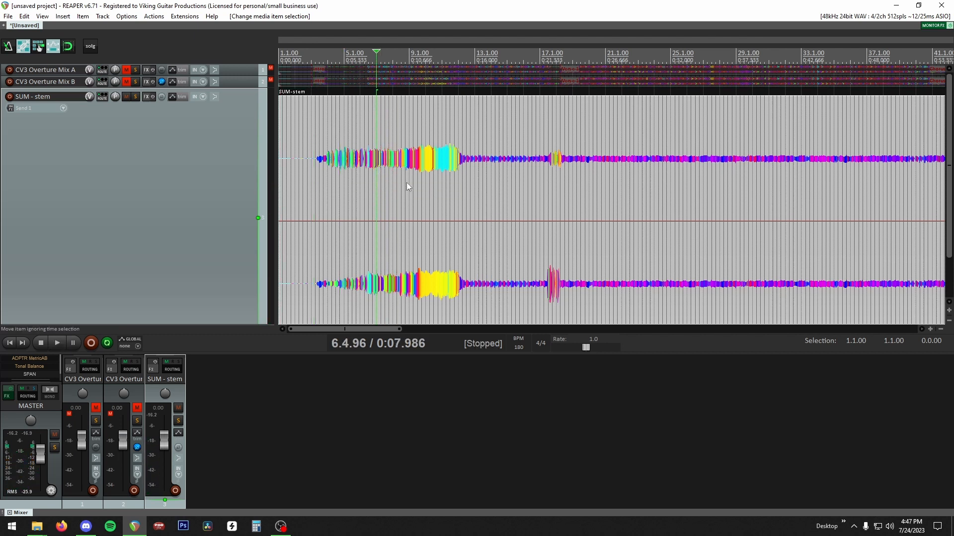
click(436, 195)
scroll(436, 195, down, 3)
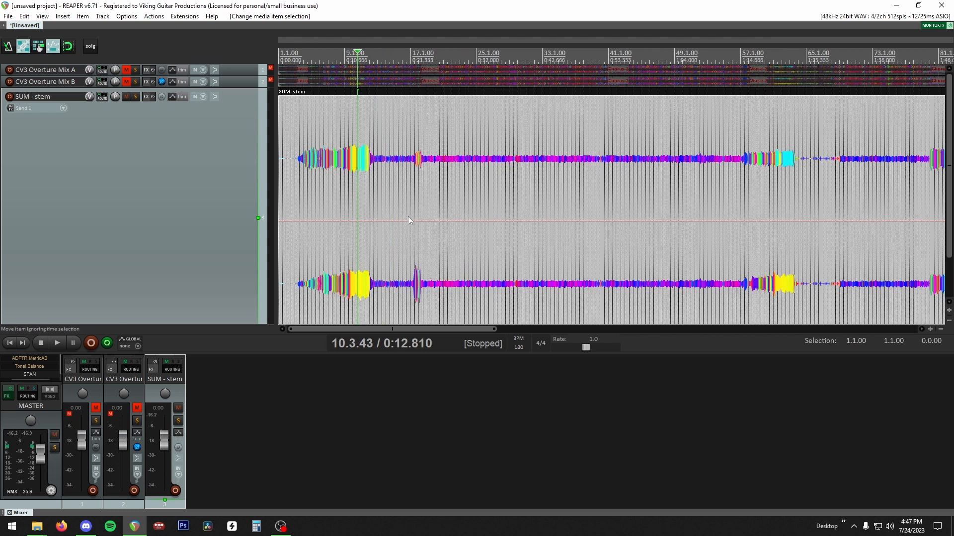
click(449, 193)
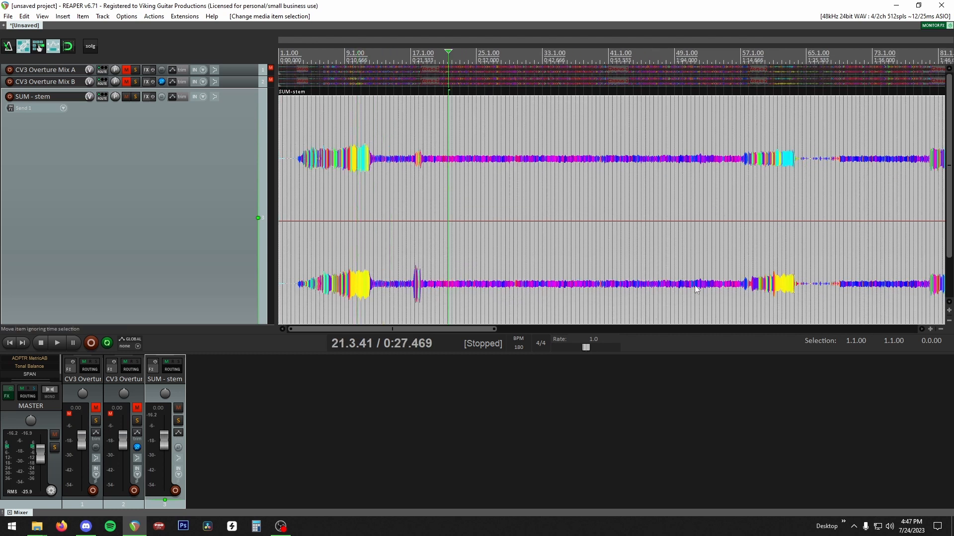
key(space)
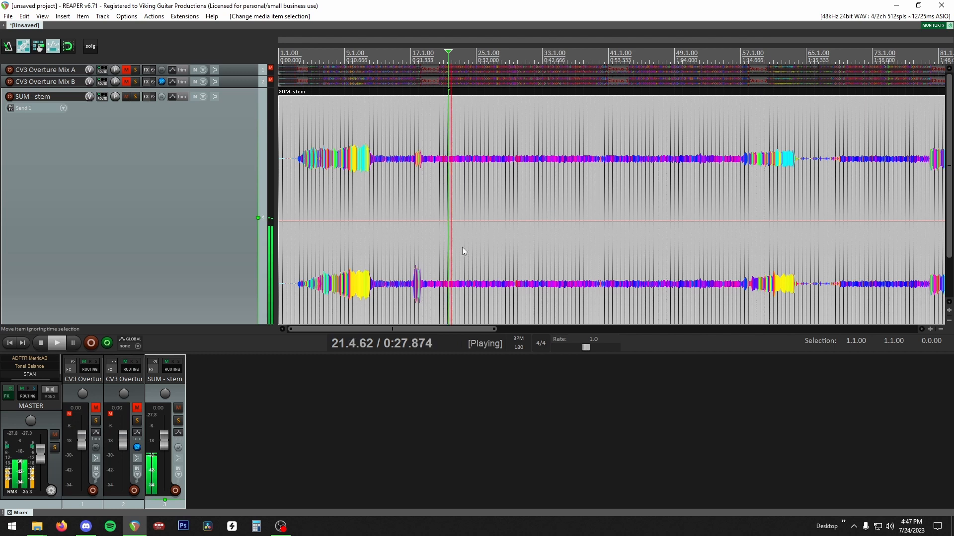
key(space)
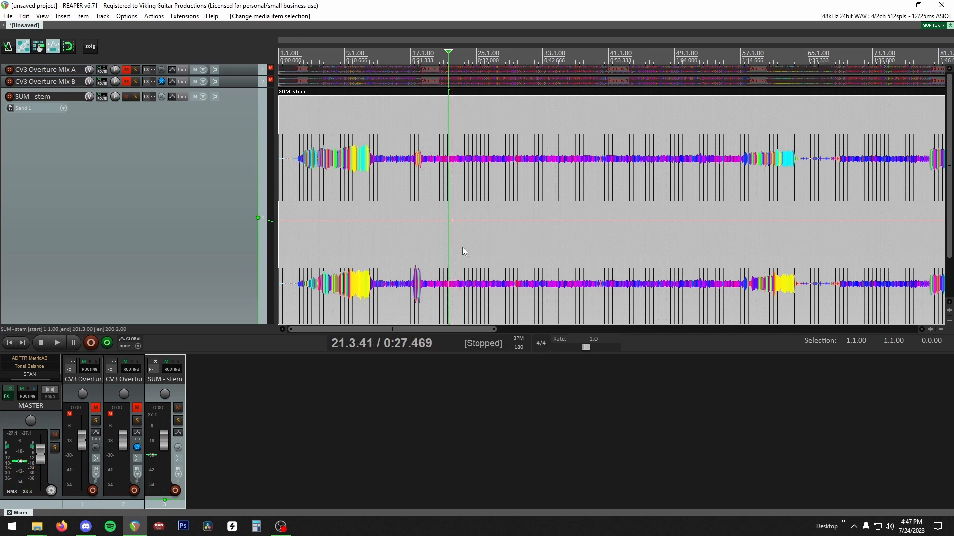
Step: Audition the second loud section of the SUM - stem from about 1:15 and stop playback at its end
scroll(591, 260, down, 3)
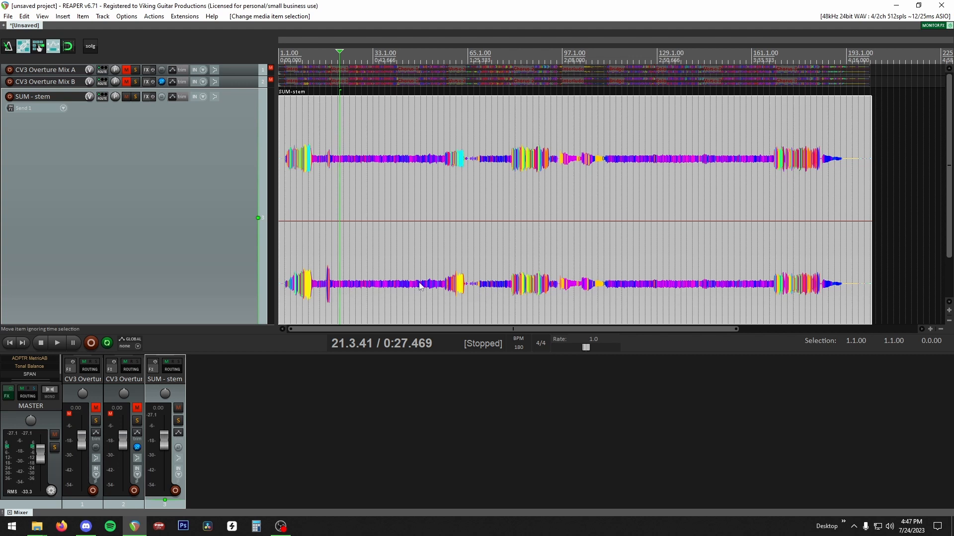
click(444, 287)
scroll(586, 306, up, 5)
key(space)
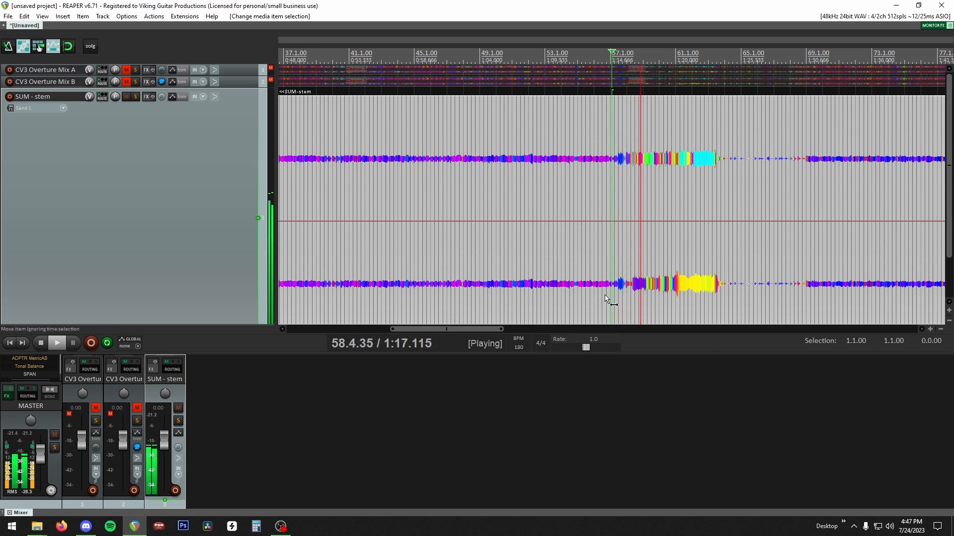
scroll(606, 294, right, 5)
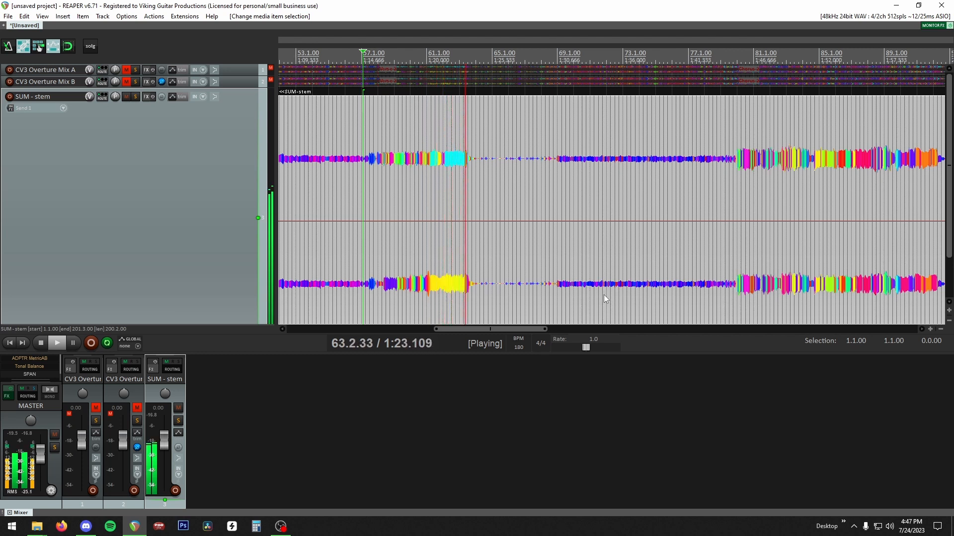
key(space)
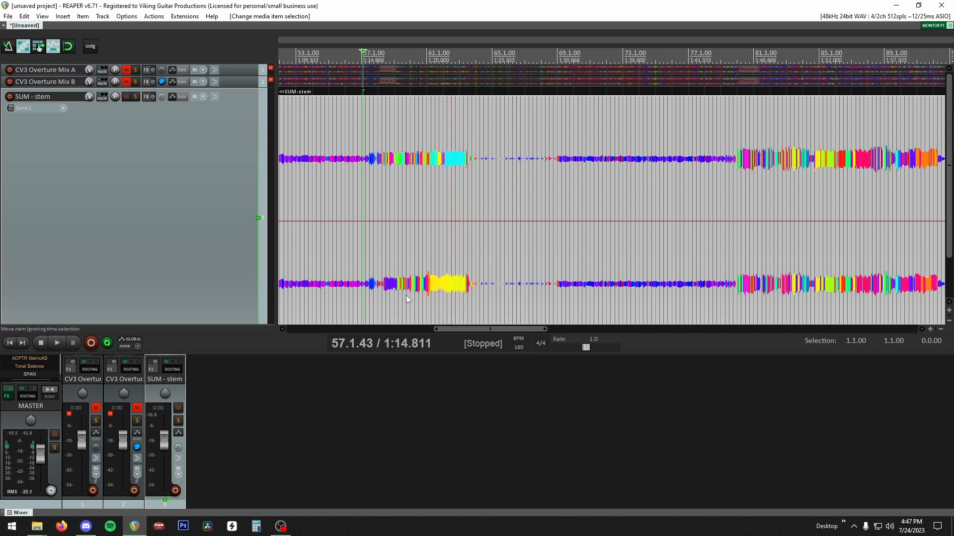
Step: Examine the whole SUM - stem waveform, comparing the loud and quiet sections up to the passage around 2:27
scroll(412, 293, down, 6)
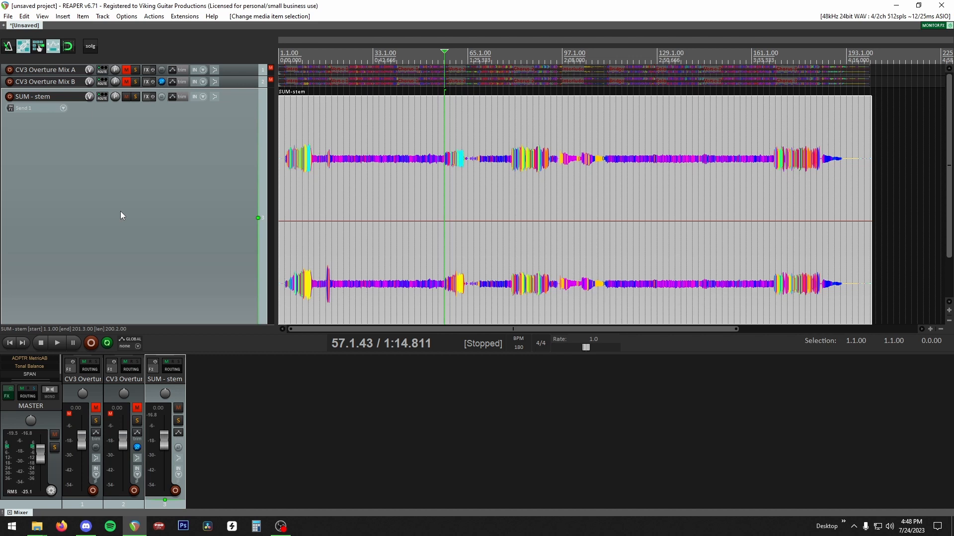
click(497, 216)
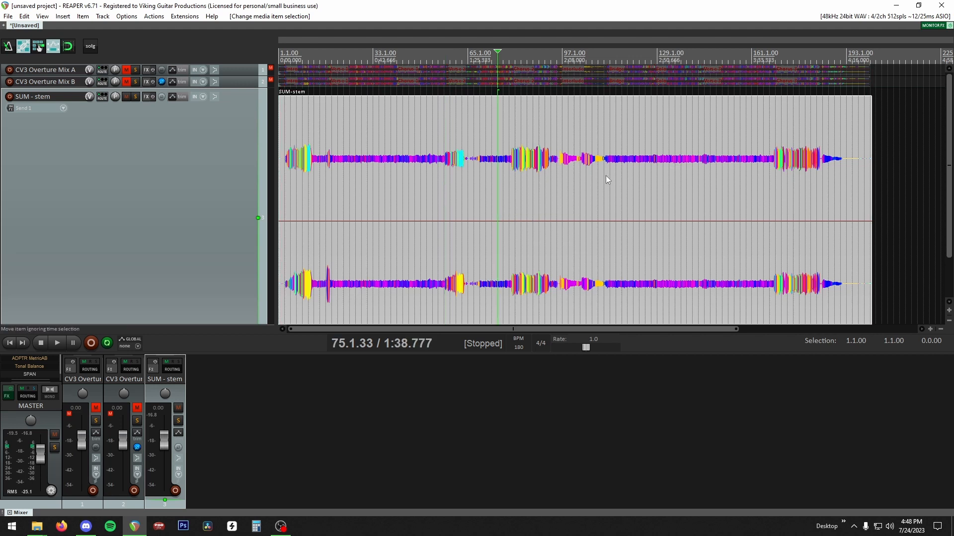
click(557, 180)
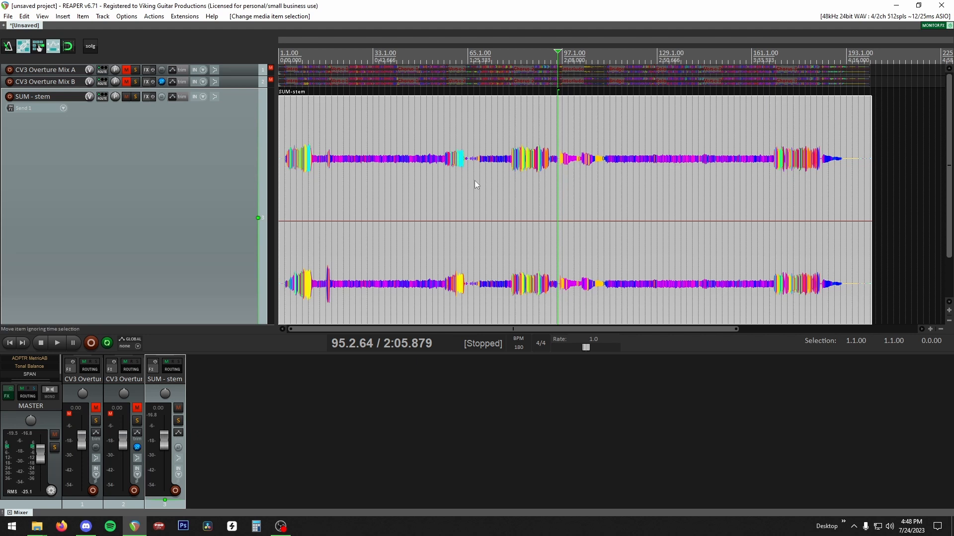
click(378, 185)
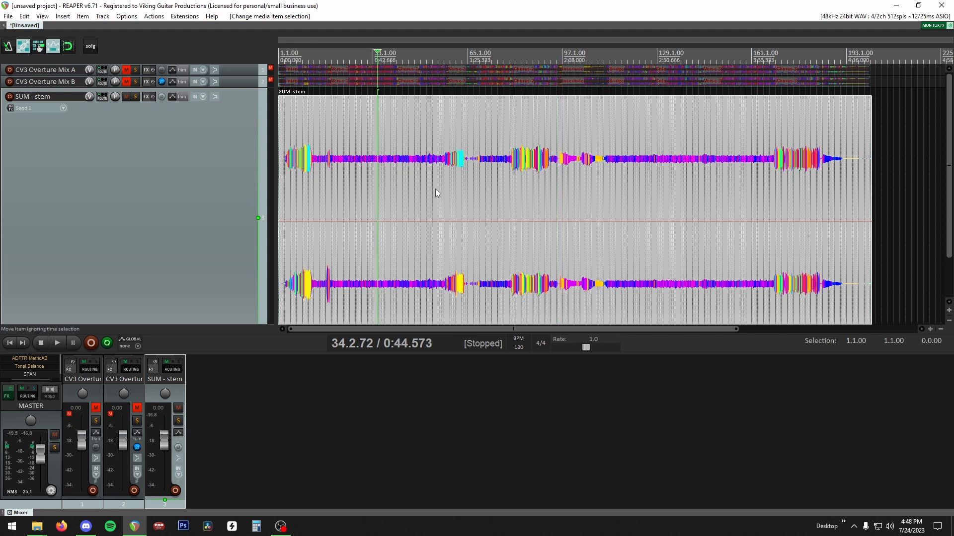
click(524, 186)
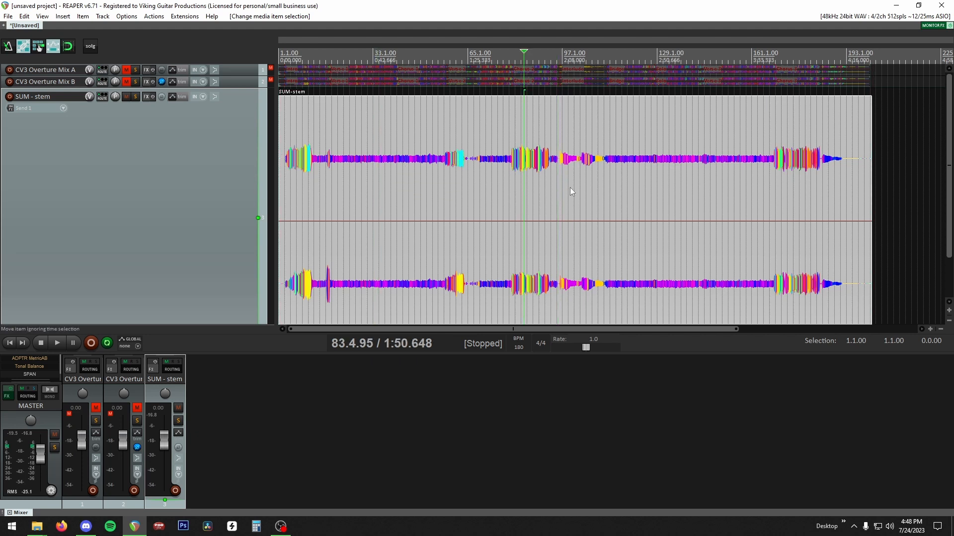
click(598, 190)
scroll(604, 193, up, 3)
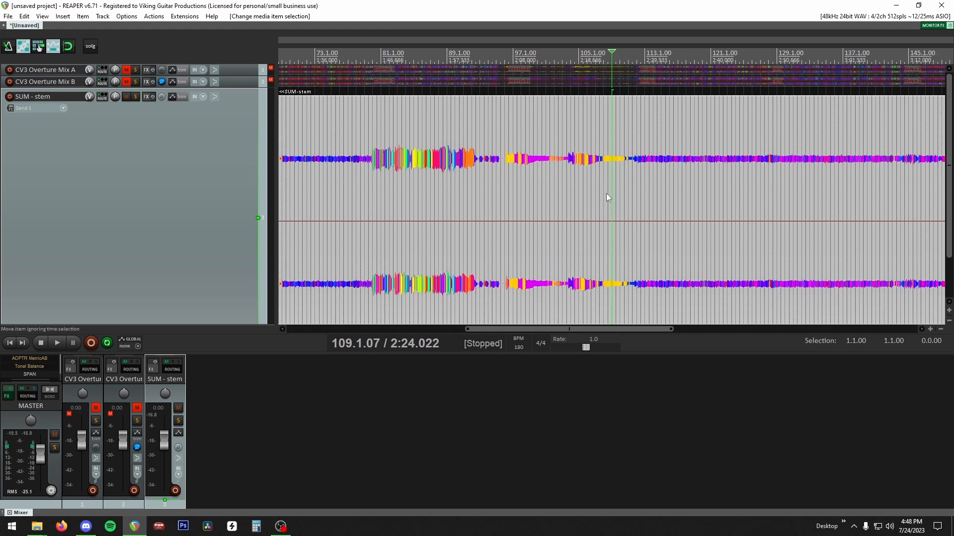
click(635, 182)
scroll(634, 181, down, 5)
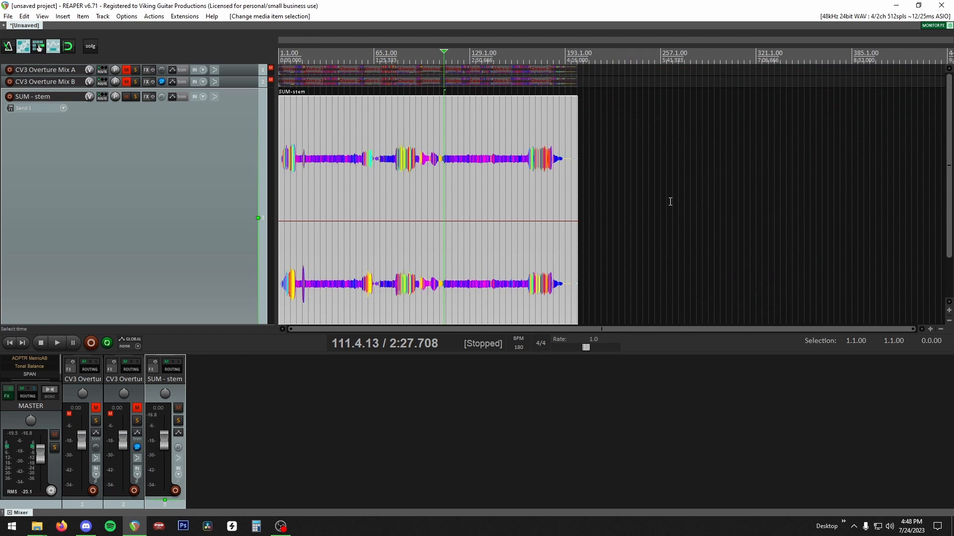
scroll(670, 203, up, 3)
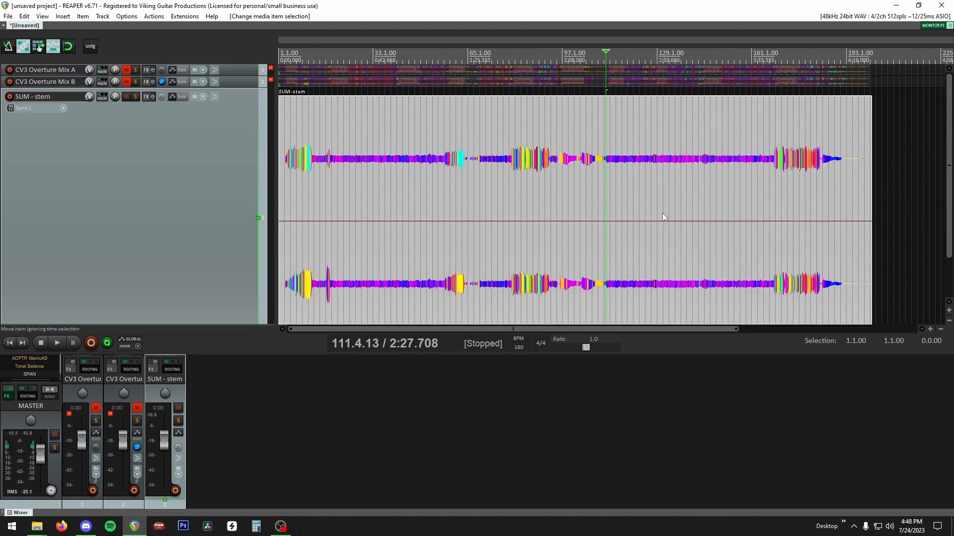